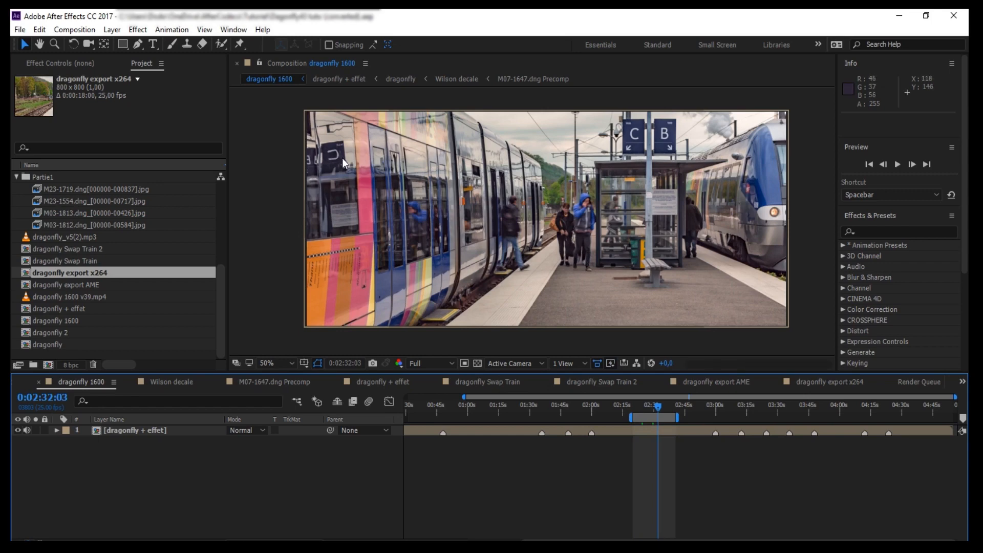
Add the dragonfly 1600 composition to the render queue and set its output module format to AfterCodecs.
click(91, 32)
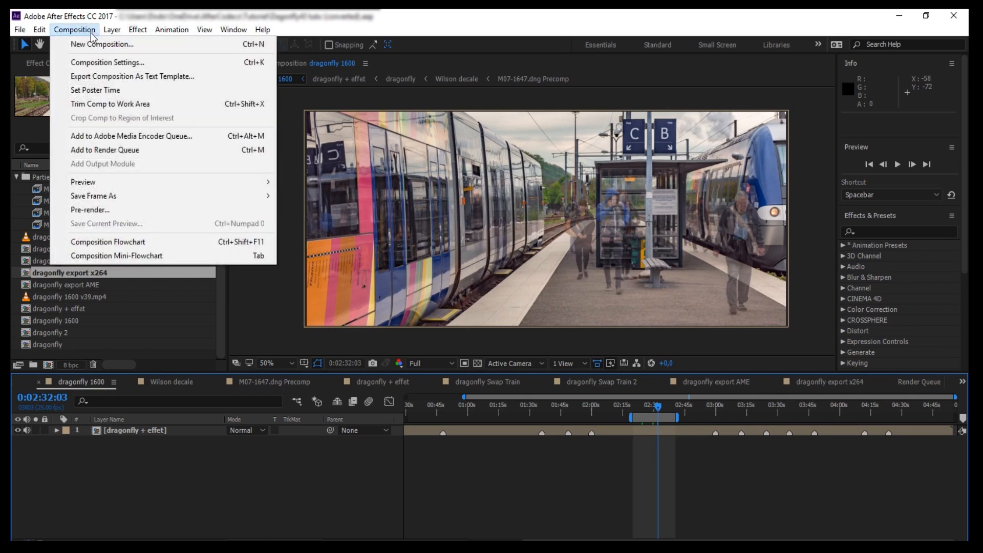
click(126, 151)
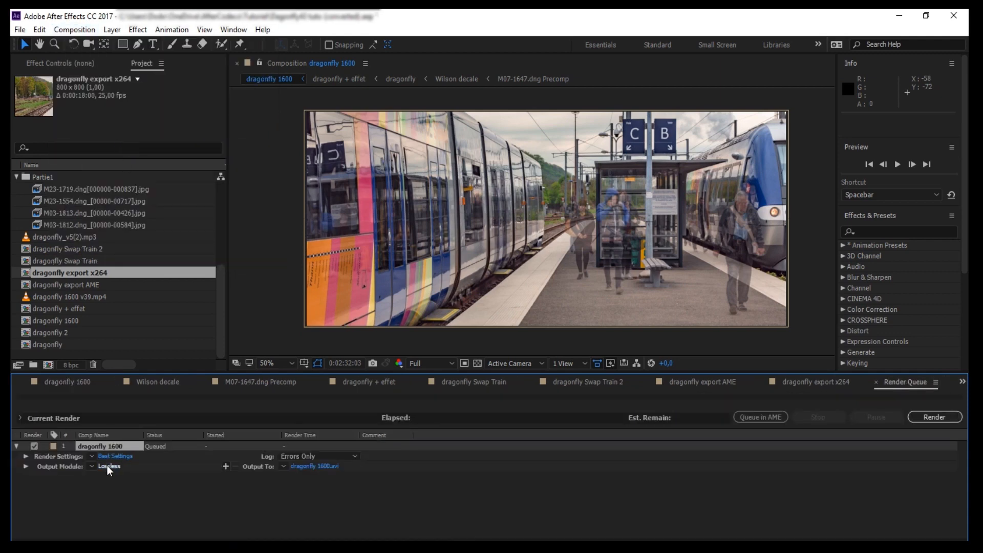
click(108, 466)
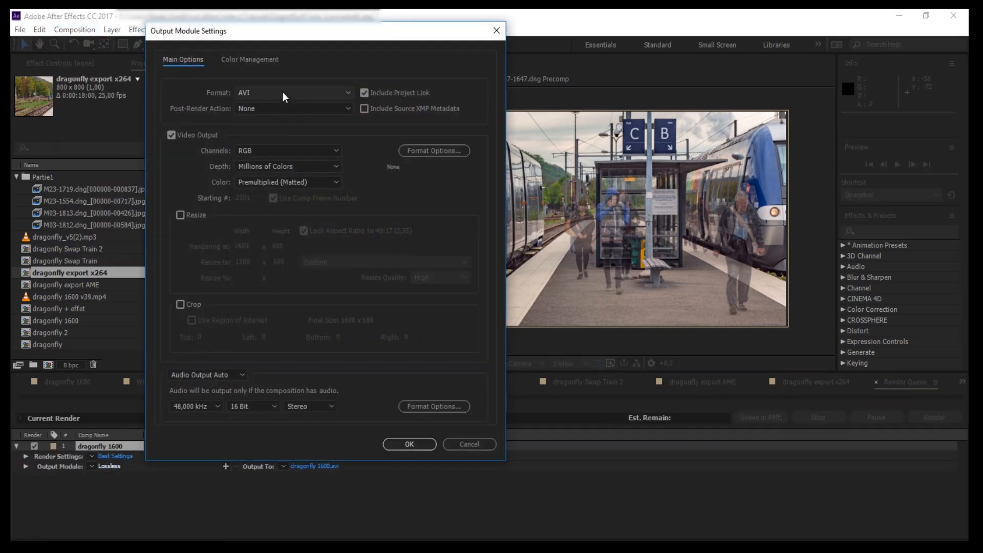
click(282, 95)
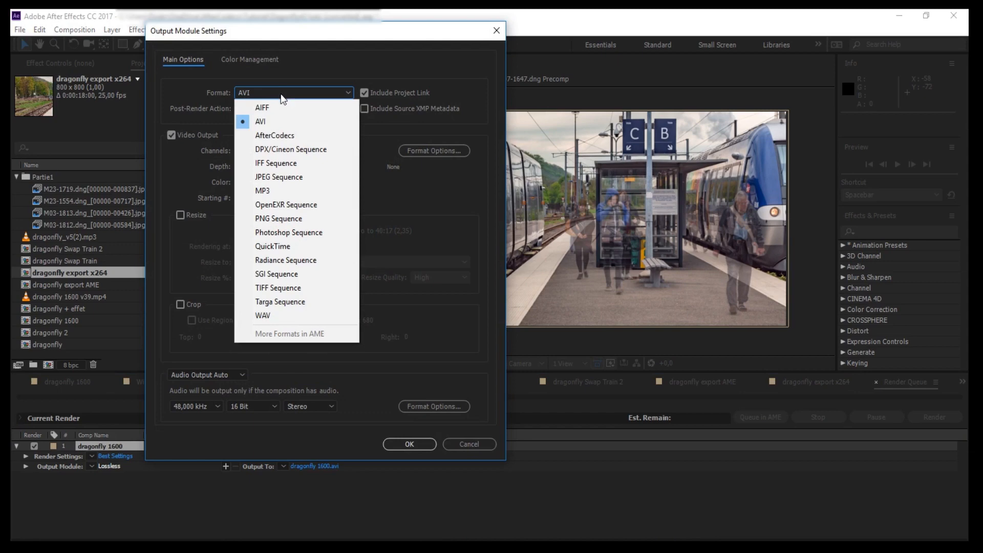
click(281, 136)
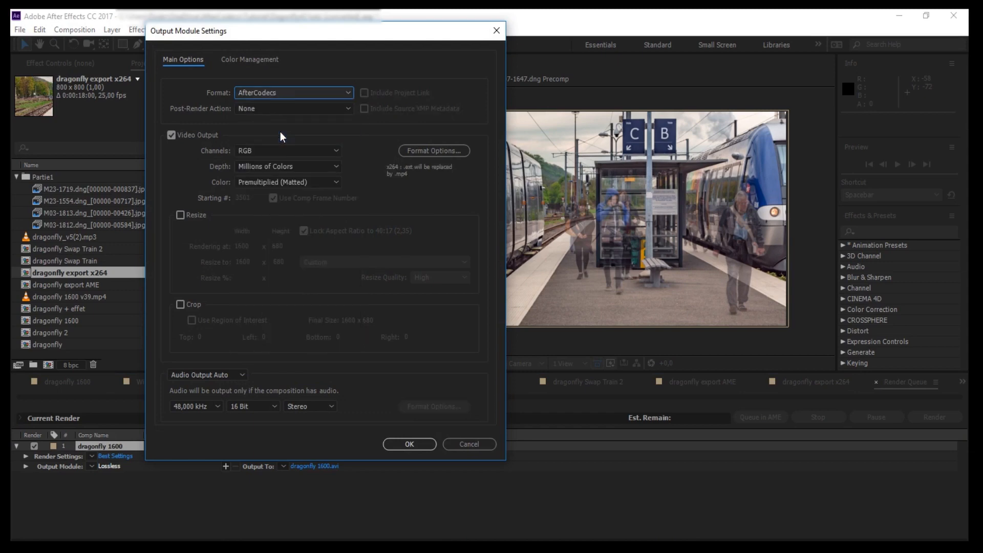
In the AfterCodecs exporter options, download FFmpeg and enable writing encoding logs to a file.
click(417, 151)
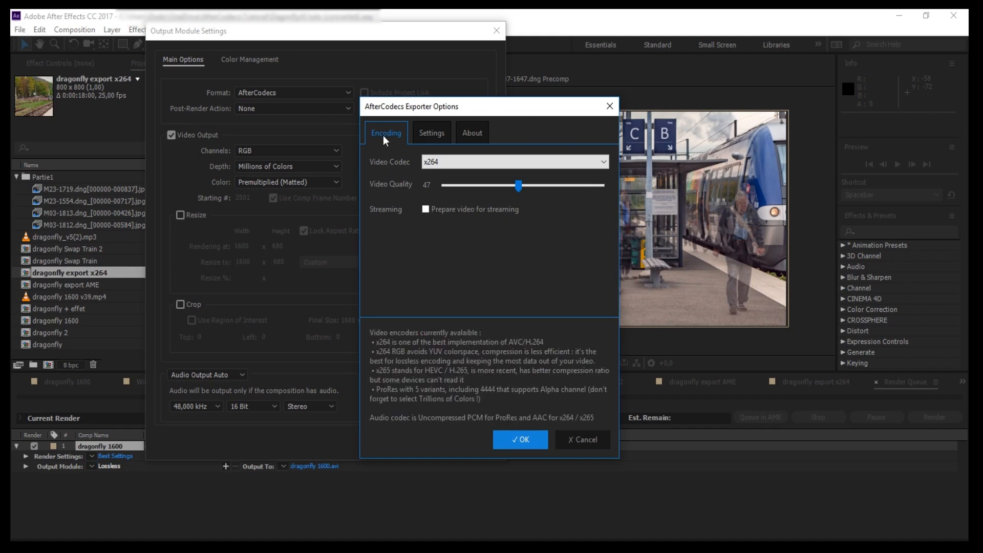
click(438, 133)
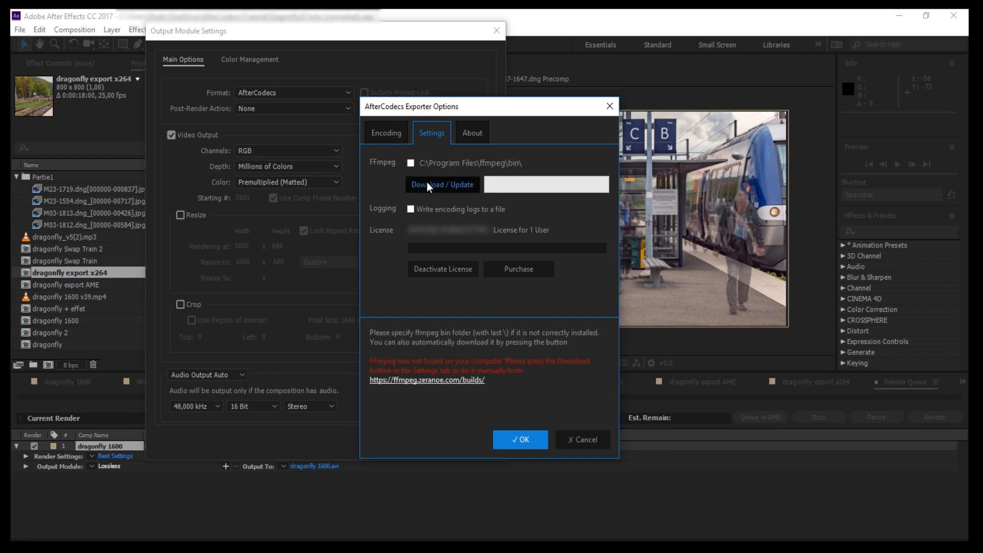
click(459, 184)
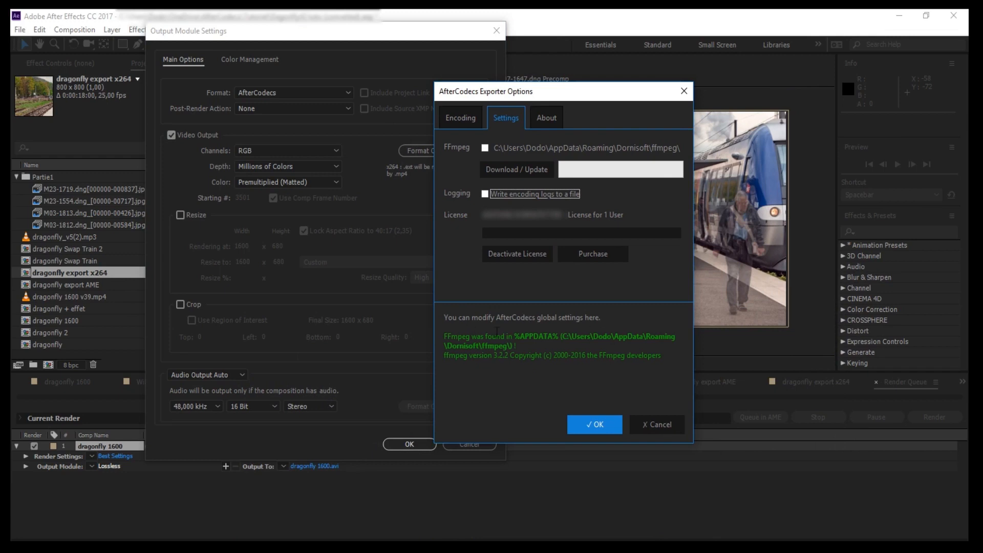
mouse_move(494, 199)
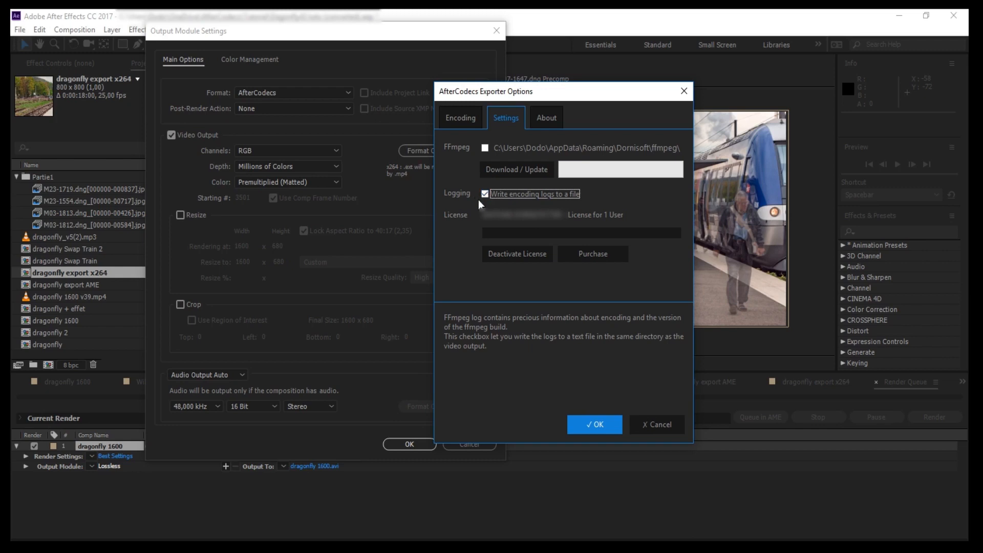
click(519, 253)
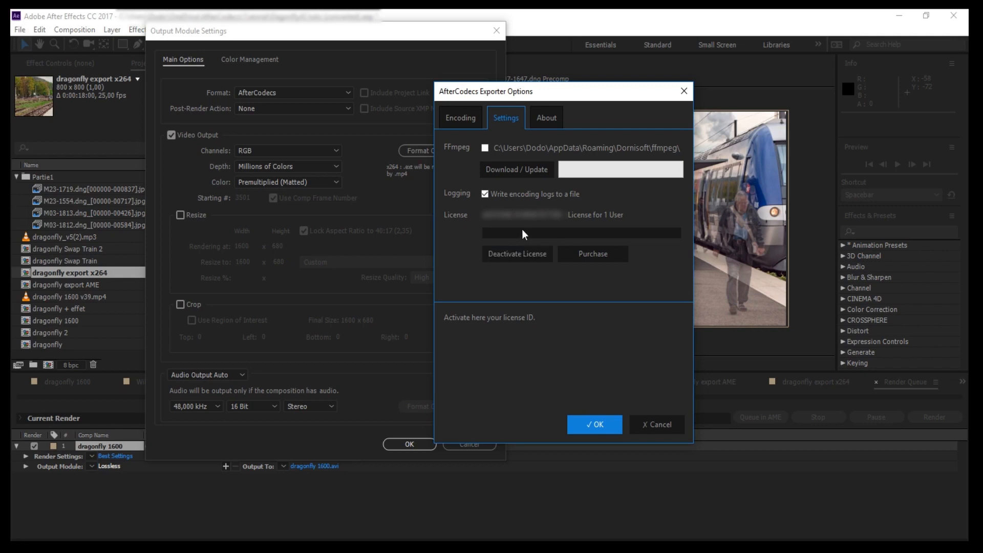
Choose the x264 video codec for the export and set the video quality to 75.
click(467, 119)
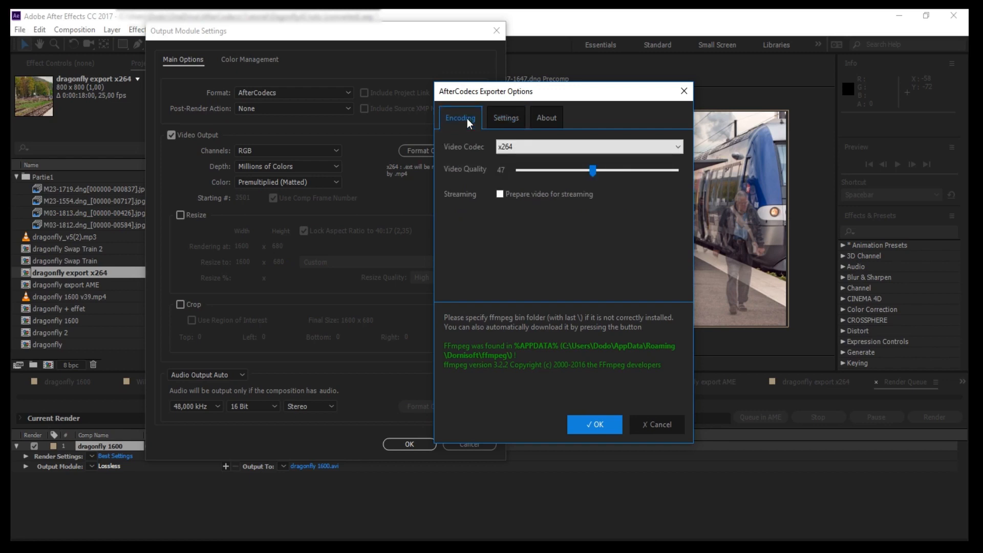
click(506, 146)
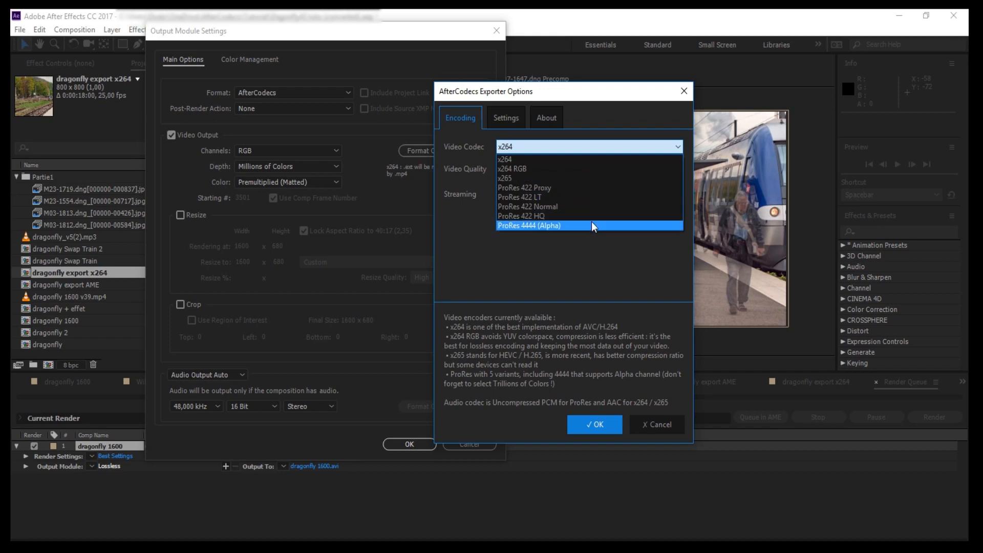
click(578, 160)
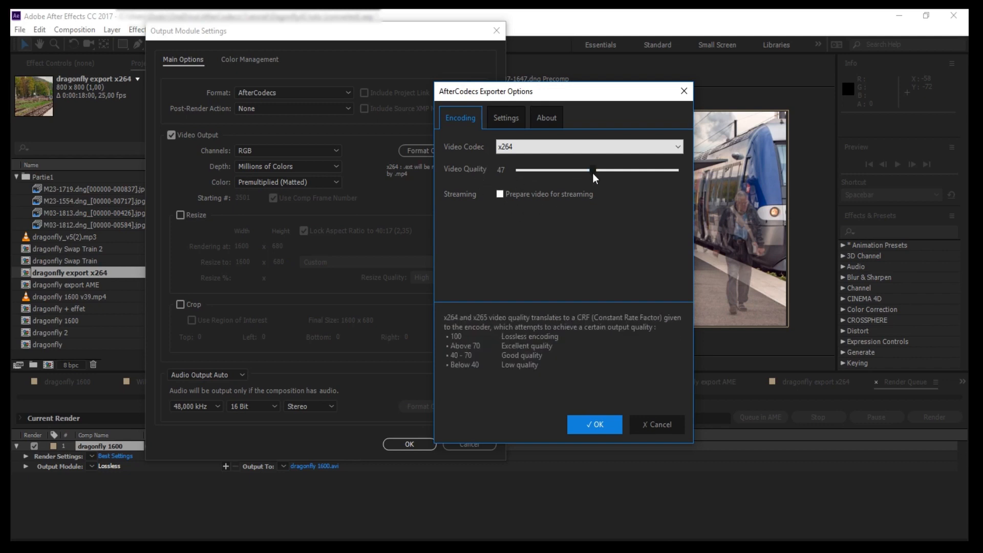
drag(593, 173, 628, 161)
mouse_move(629, 161)
mouse_down()
mouse_move(631, 170)
mouse_move(677, 171)
mouse_move(615, 169)
mouse_up()
click(500, 193)
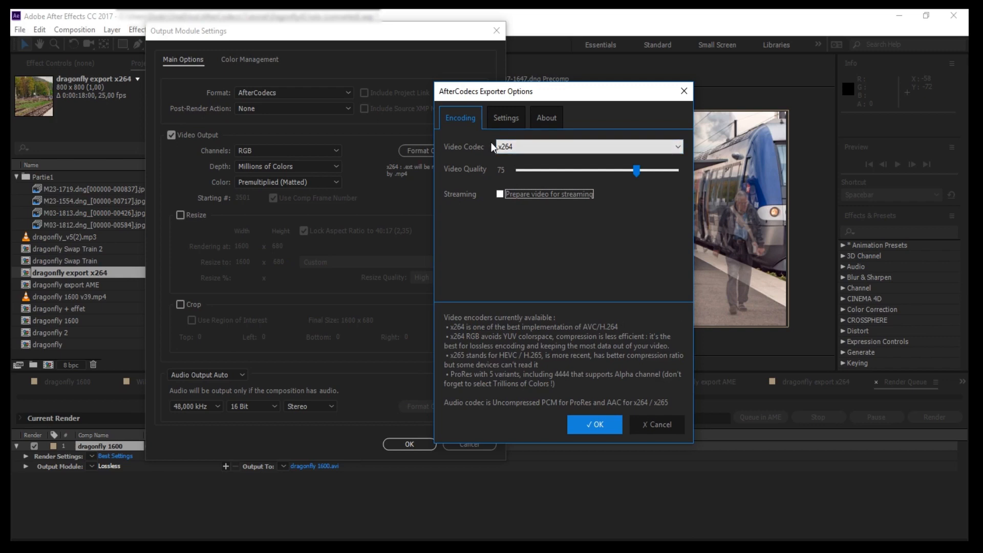
Set the video codec to ProRes 4444 (Alpha) and accept the AfterCodecs exporter options.
click(507, 146)
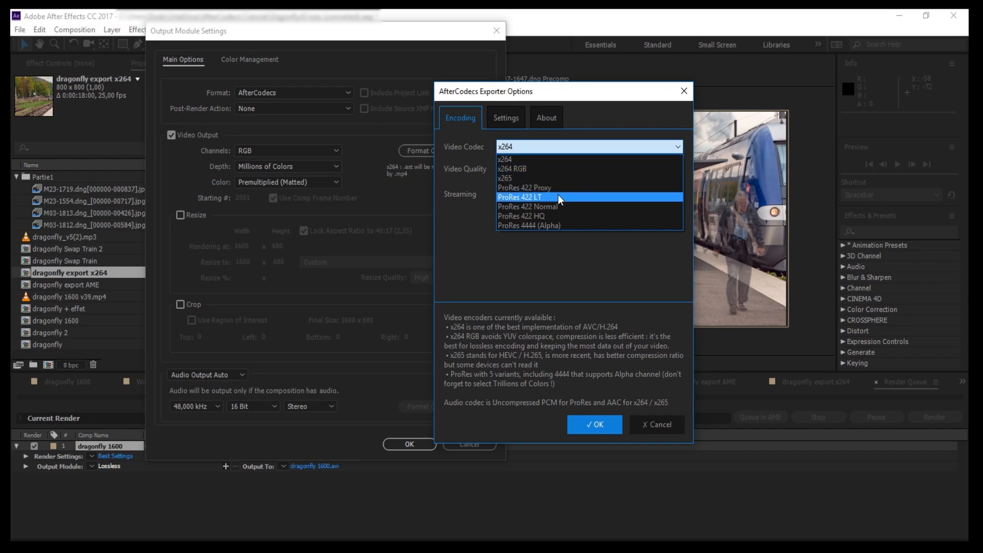
click(573, 226)
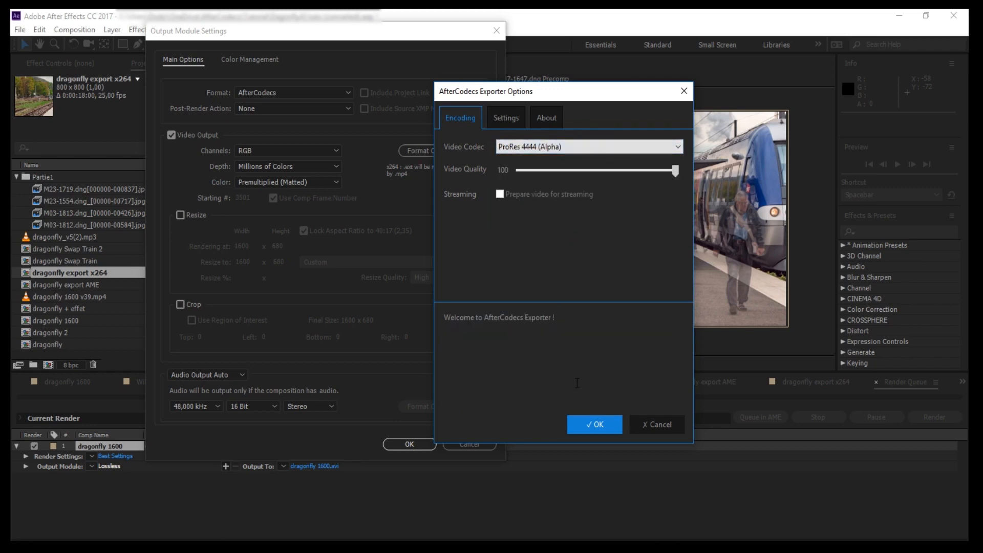
click(592, 423)
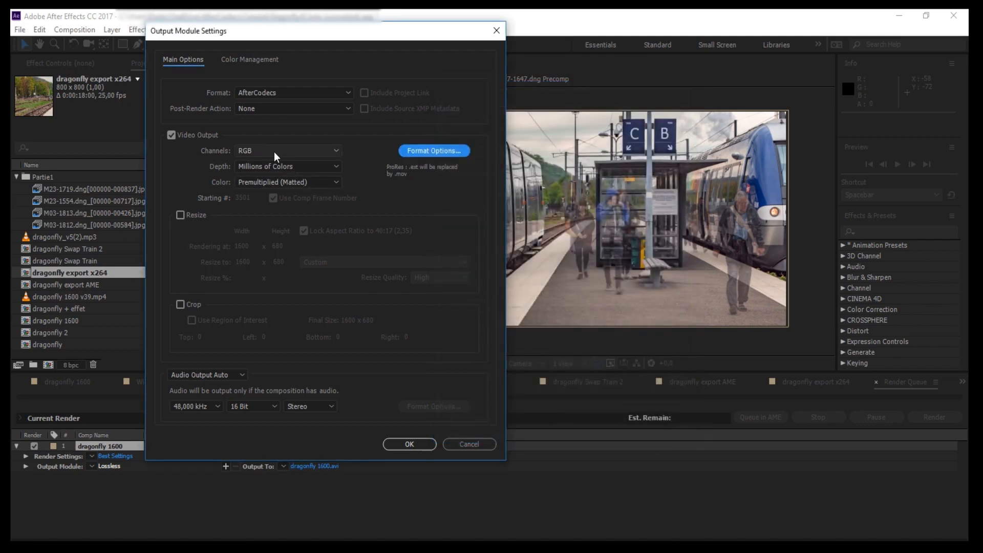
Set the video output to RGB + Alpha channels with Trillions of Colors+ depth, and start rendering the queue.
click(274, 153)
click(274, 153)
click(279, 168)
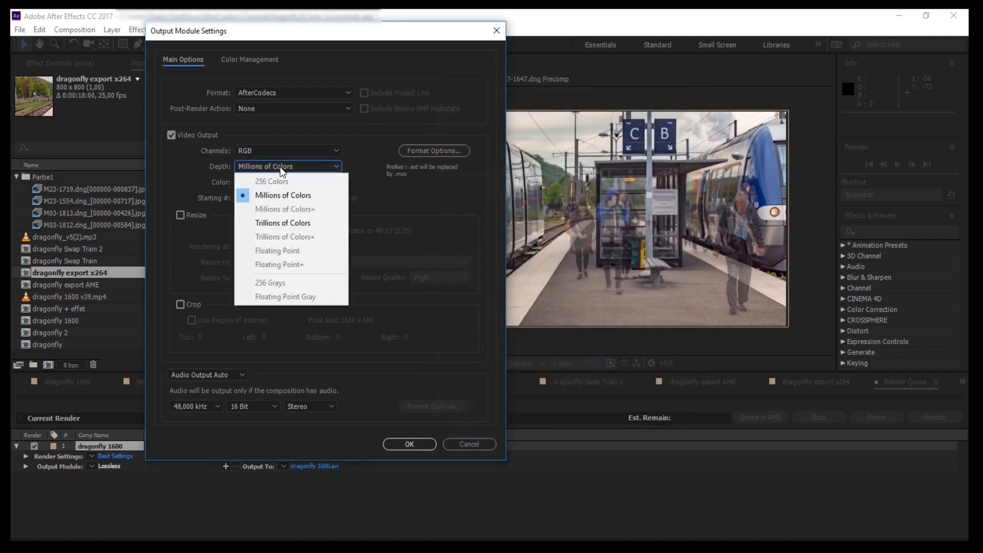
click(298, 224)
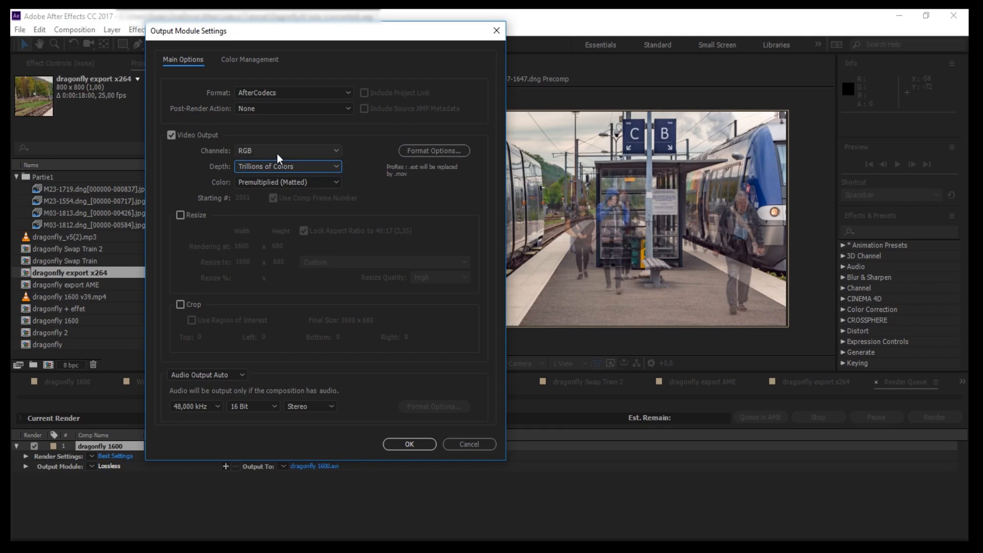
click(277, 153)
click(286, 192)
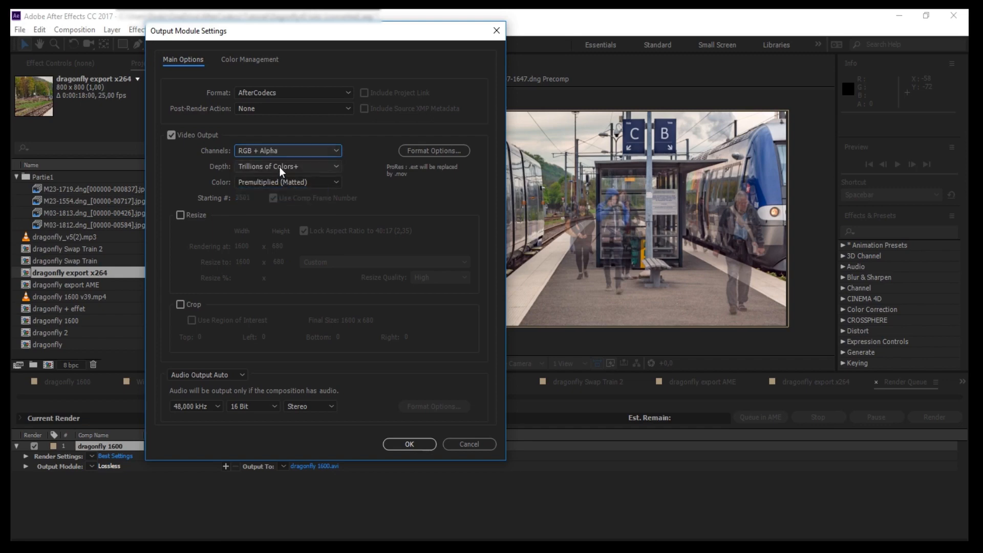
click(280, 167)
click(352, 173)
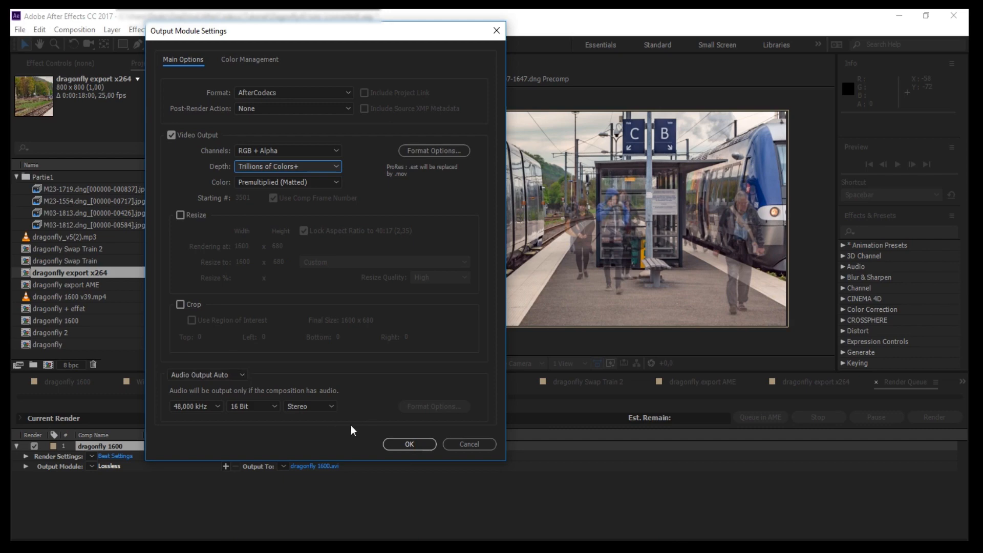
click(408, 443)
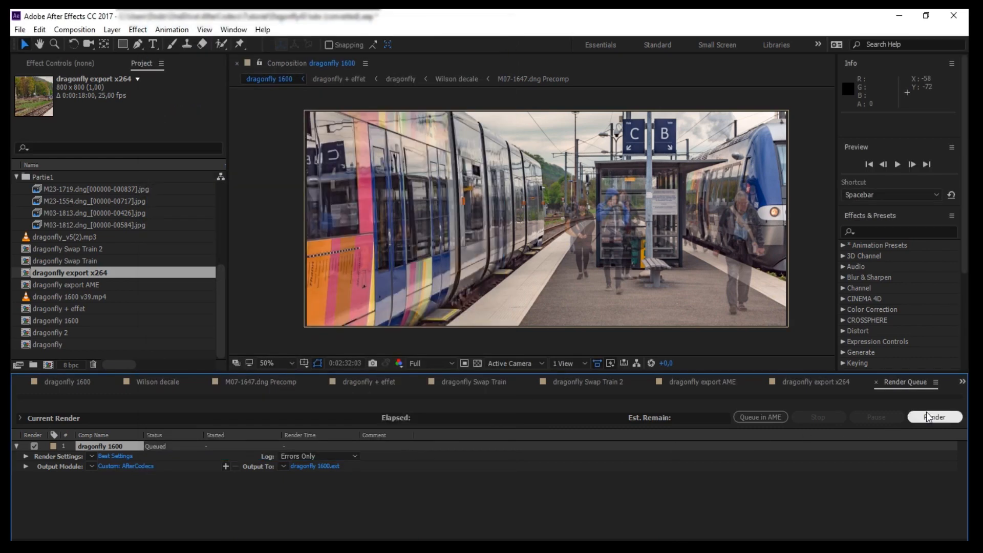
click(928, 417)
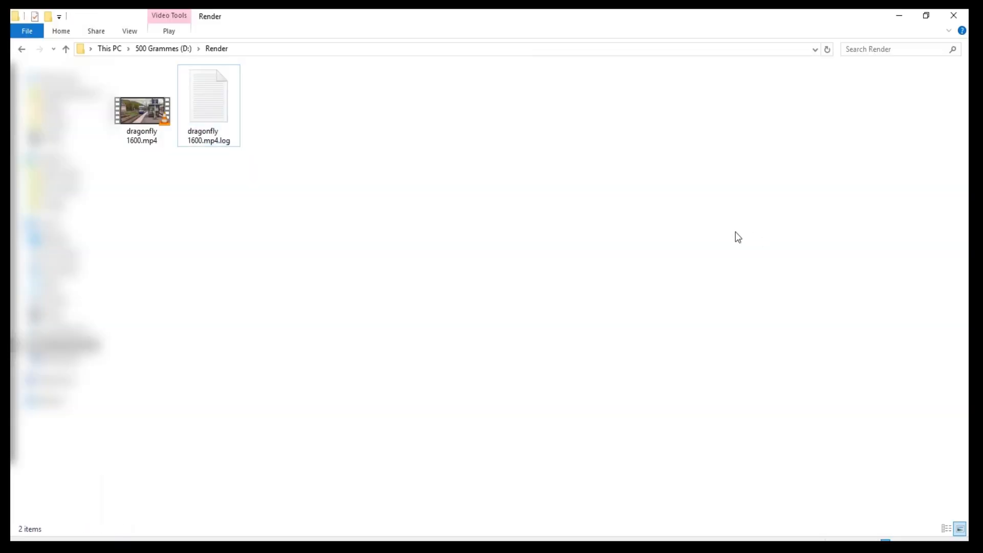
Play the rendered dragonfly 1600.mp4 from the Render folder to check it, and close the player.
click(155, 128)
double_click(154, 128)
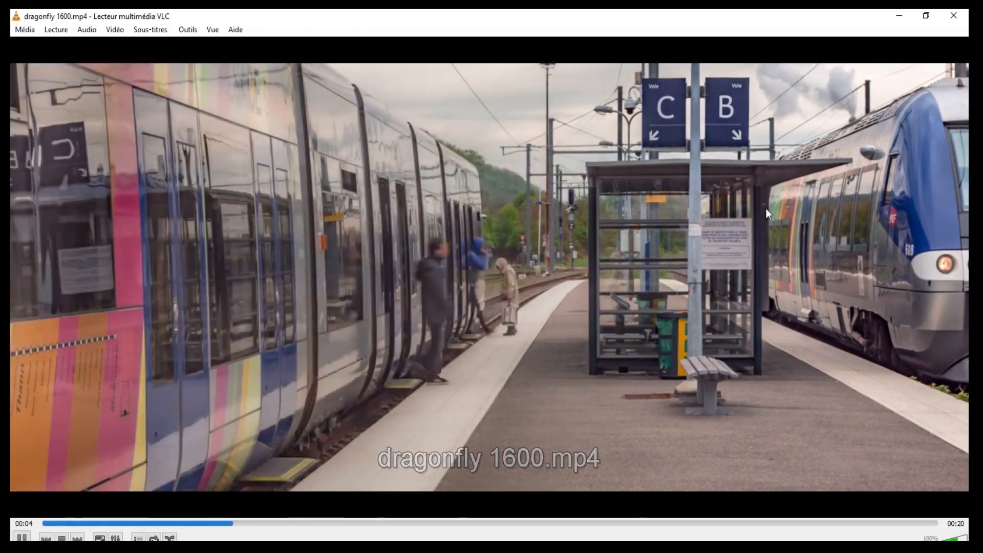
click(965, 16)
Open dragonfly 1600.mp4.log in Notepad++ and read the encoding log through to its end.
right_click(204, 116)
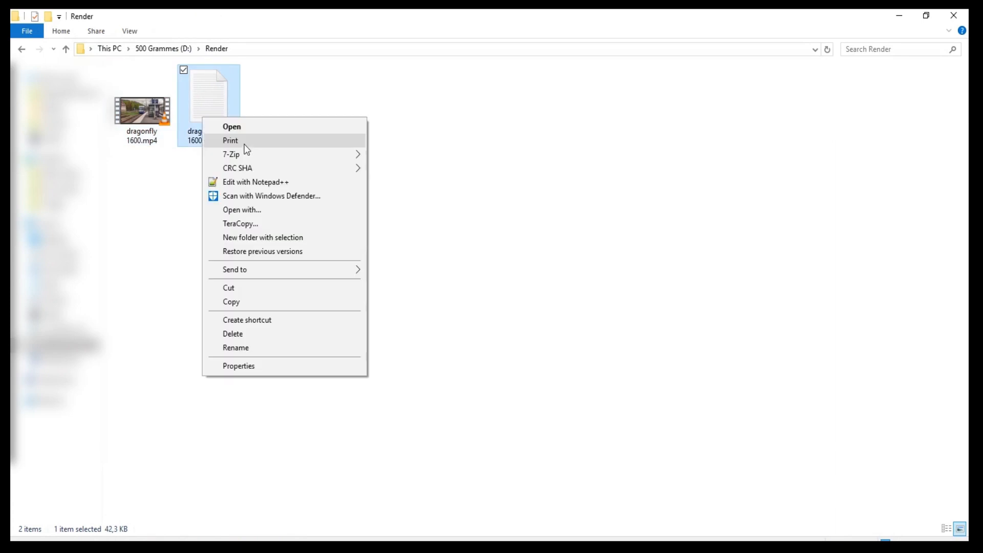
click(267, 182)
scroll(648, 161, down, 11)
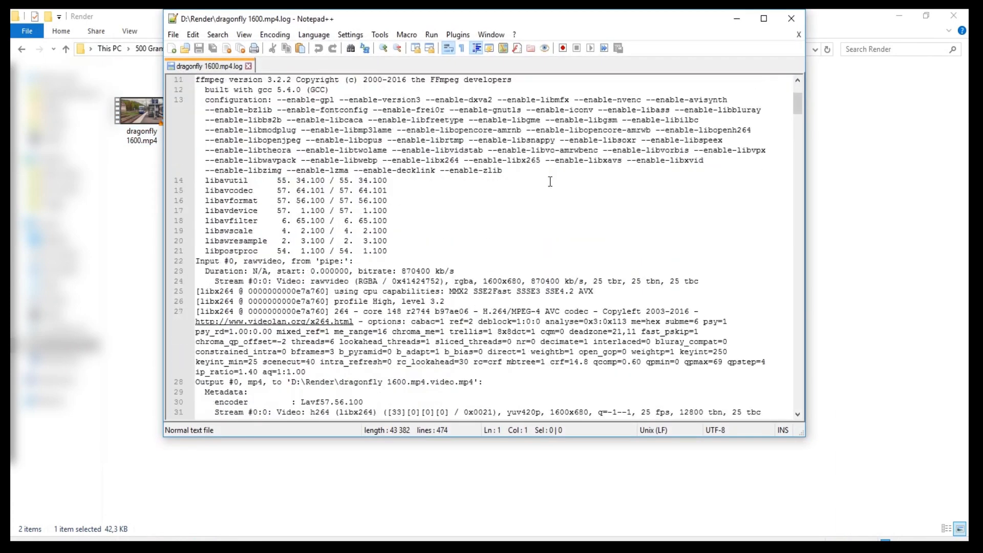
scroll(648, 162, down, 6)
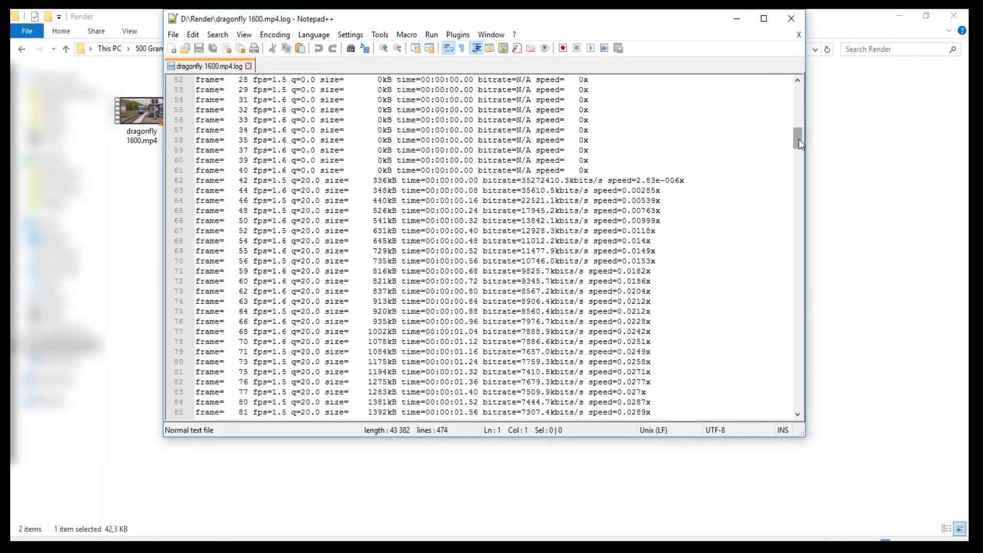
drag(798, 139, 816, 405)
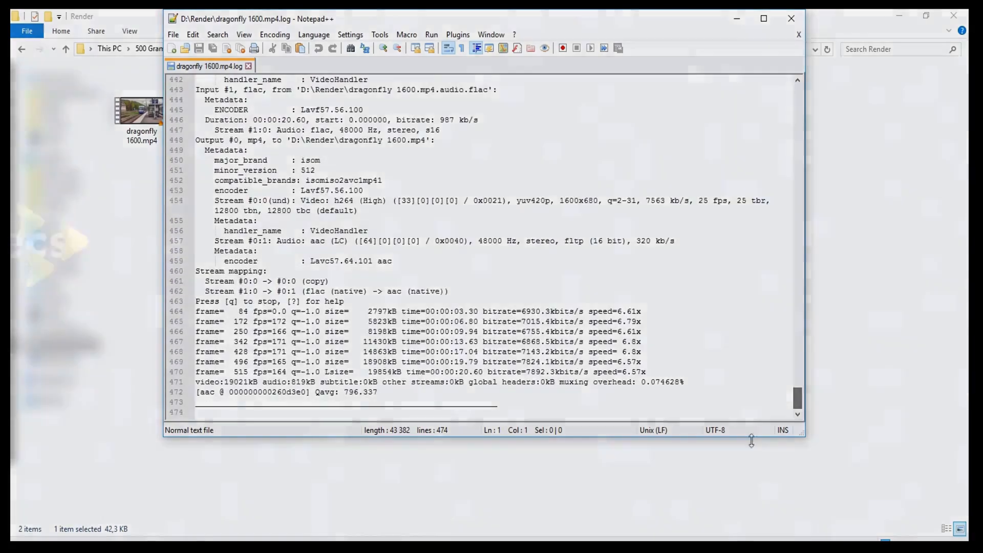